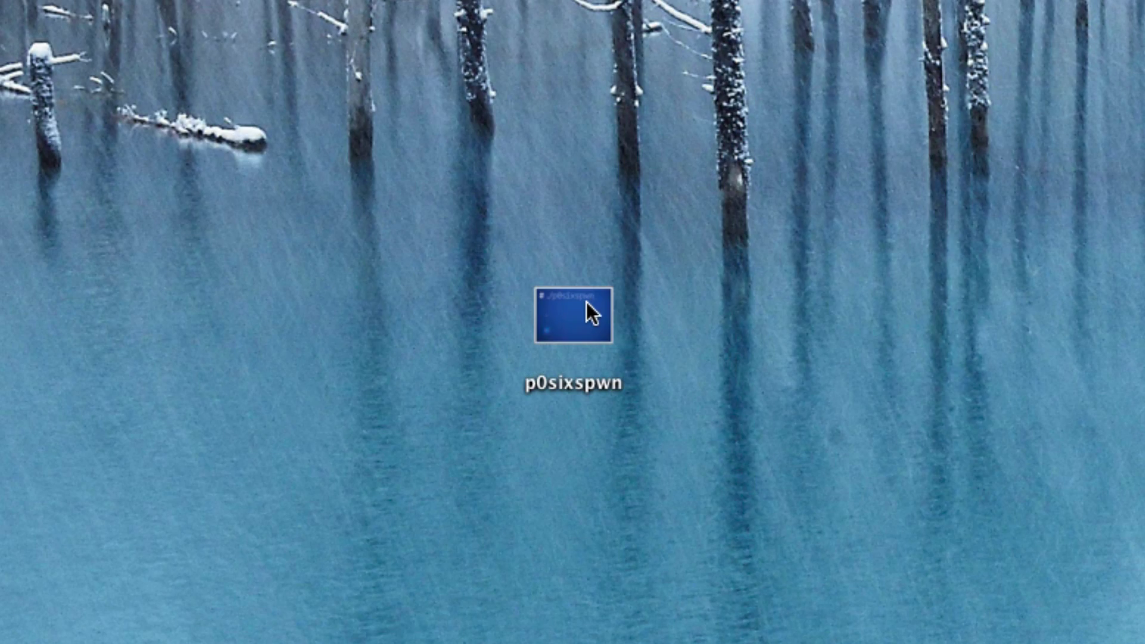
Drag the p0sixspwn desktop icon up and to the right
{"action": "left_click", "coordinate": [588, 322]}
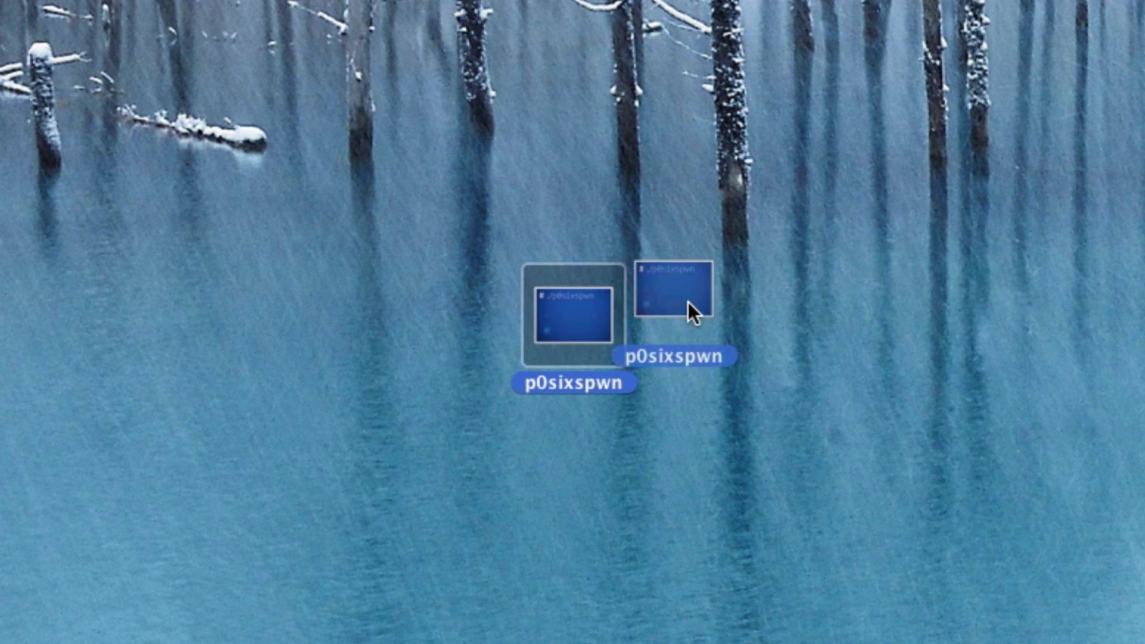
{"action": "left_click_drag", "start_coordinate": [588, 328], "coordinate": [688, 302]}
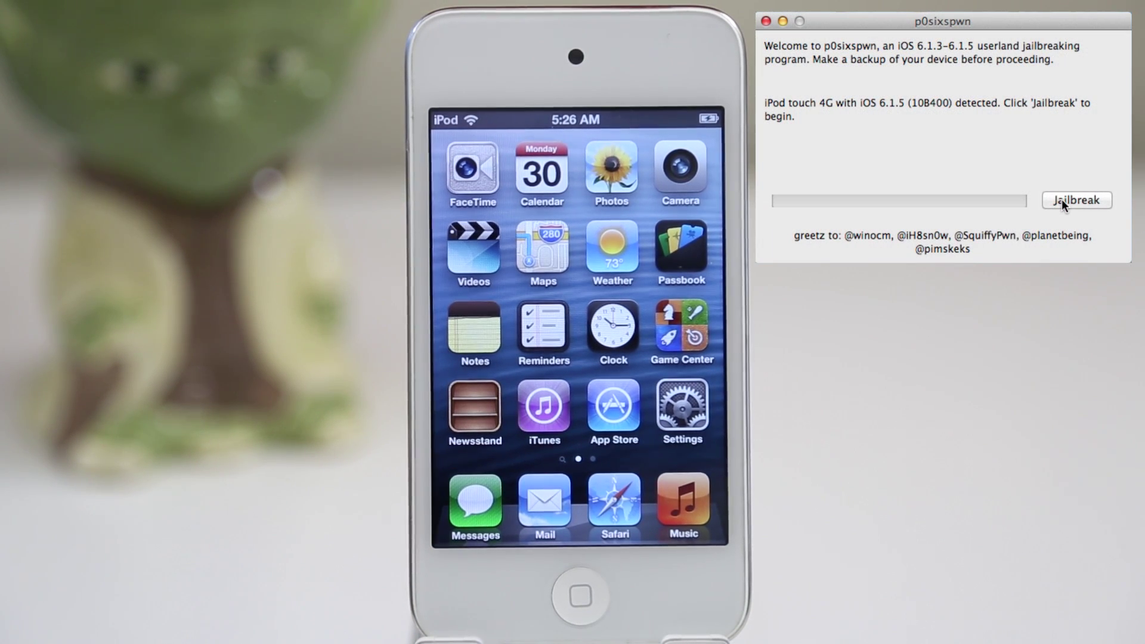
Jailbreak the iPod touch on iOS 6.1.5 and wait for it to reboot to the lock screen
{"action": "left_click", "coordinate": [1062, 199]}
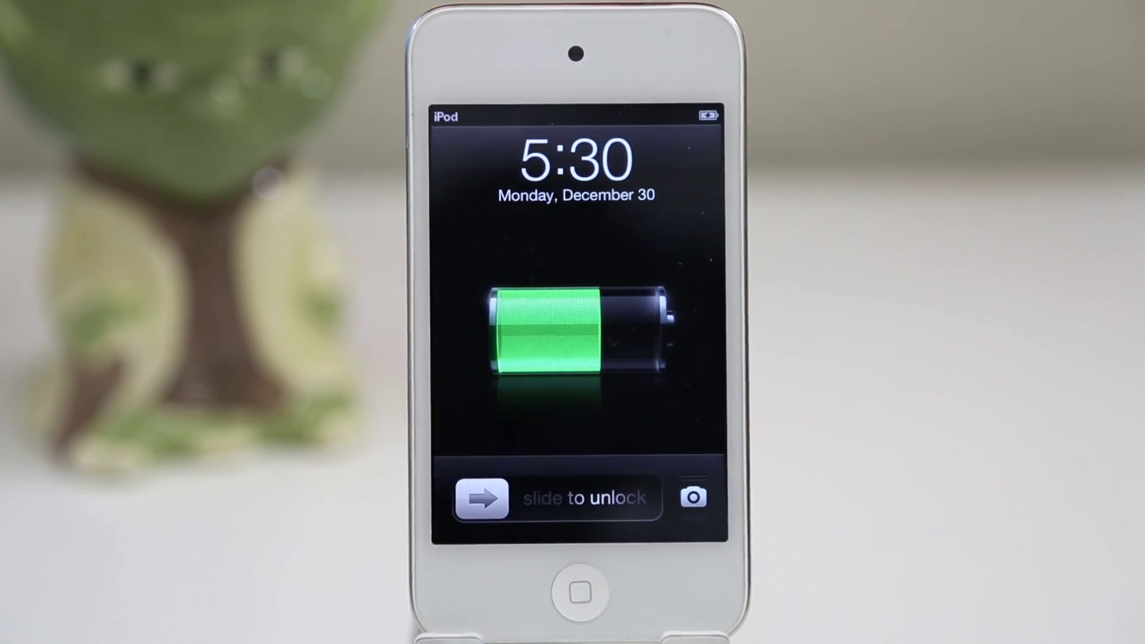
Unlock the iPod and launch Cydia to start Preparing Filesystem
{"action": "left_click_drag", "start_coordinate": [474, 492], "coordinate": [708, 494]}
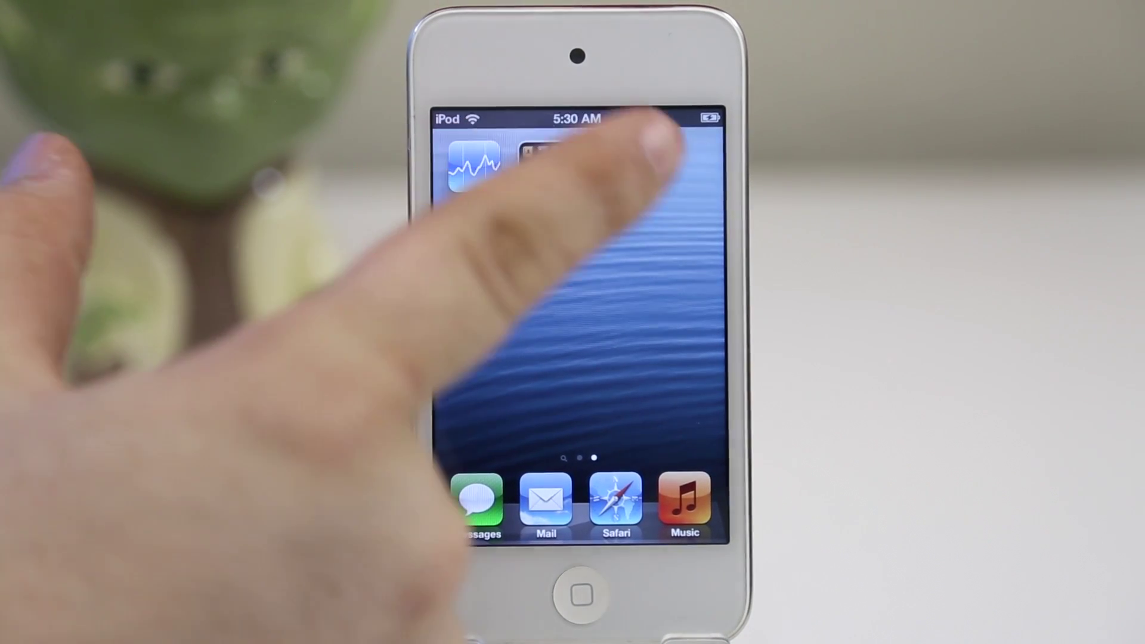
{"action": "left_click", "coordinate": [613, 165]}
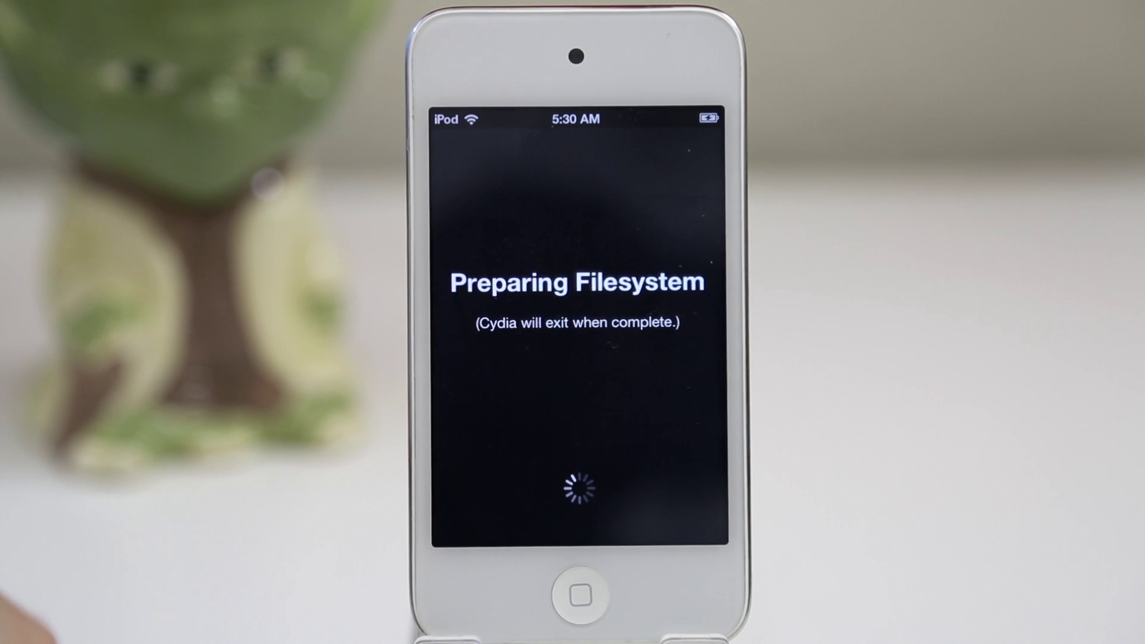